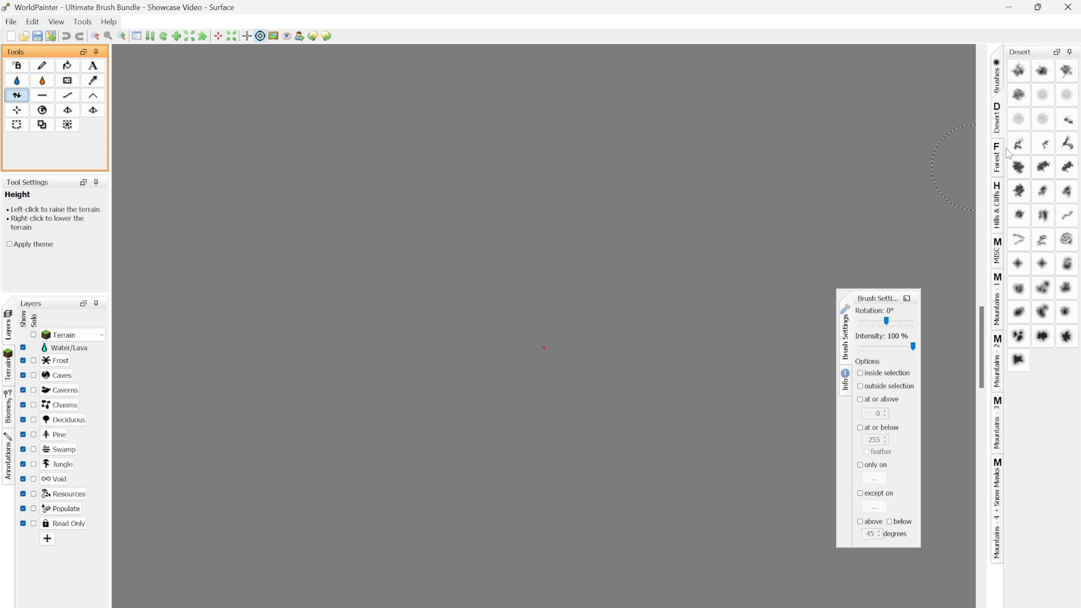
# Select the mountain-range brush shape from the Desert brush set.
pyautogui.click(1042, 262)
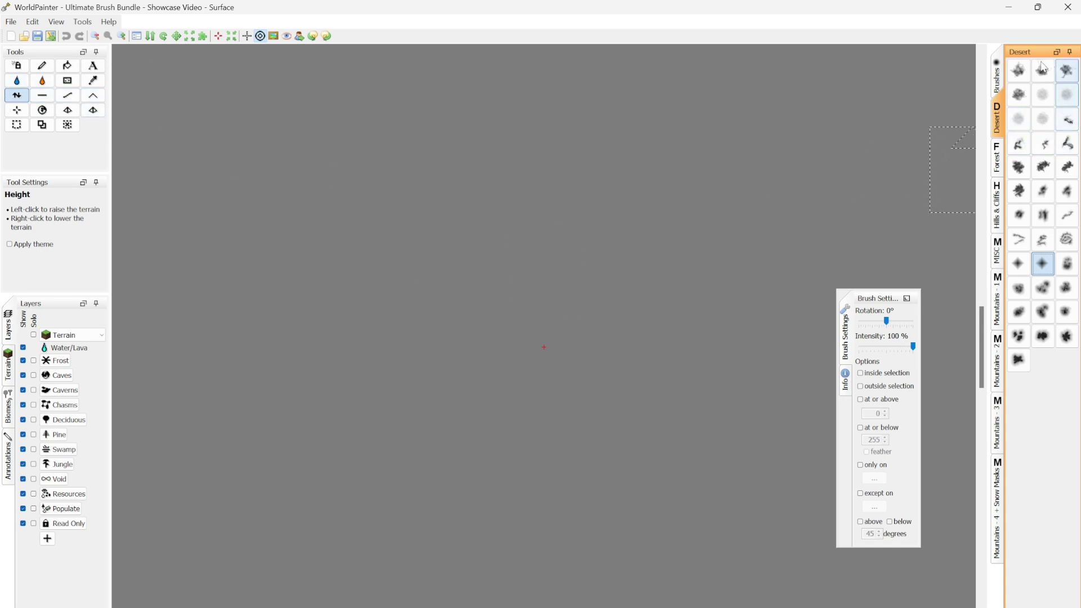
pyautogui.click(1044, 242)
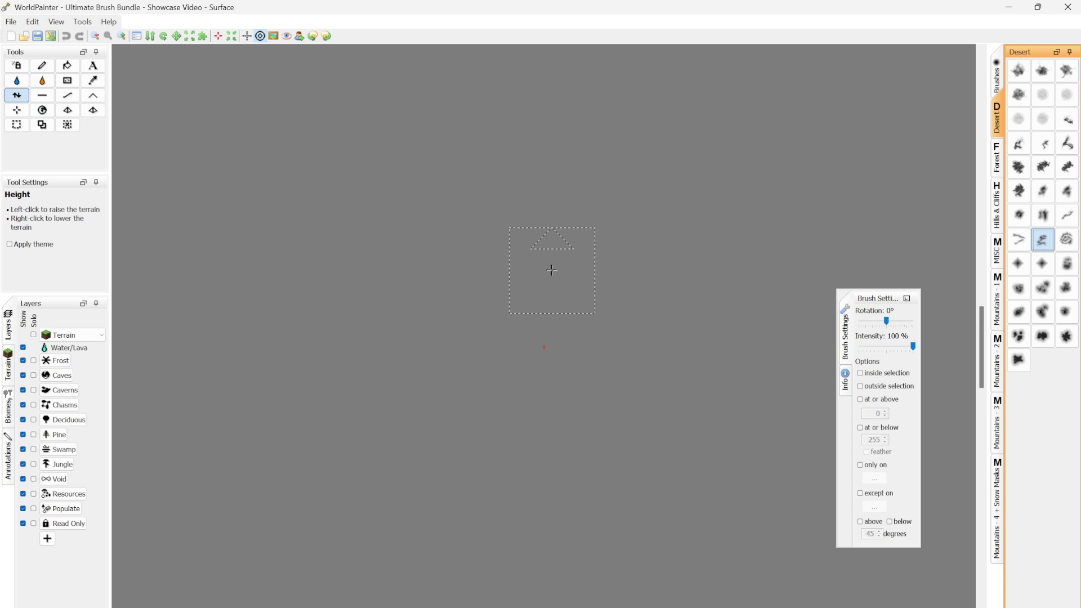
pyautogui.scroll(2, 550, 270)
pyautogui.scroll(2, 551, 270)
pyautogui.scroll(-3, 551, 270)
pyautogui.scroll(3, 552, 270)
pyautogui.scroll(5, 538, 294)
# Stamp a large mountain-range island onto the map centre with the enlarged Desert brush.
pyautogui.moveTo(538, 294)
pyautogui.mouseDown()
pyautogui.moveTo(538, 323)
pyautogui.moveTo(540, 295)
pyautogui.mouseUp()
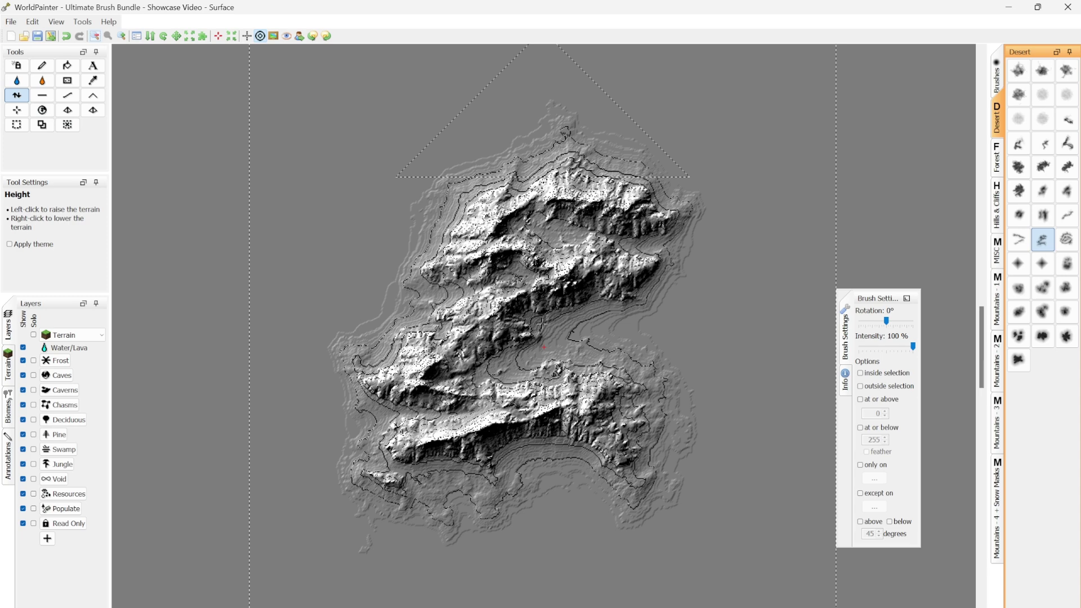
pyautogui.click(56, 22)
pyautogui.click(93, 205)
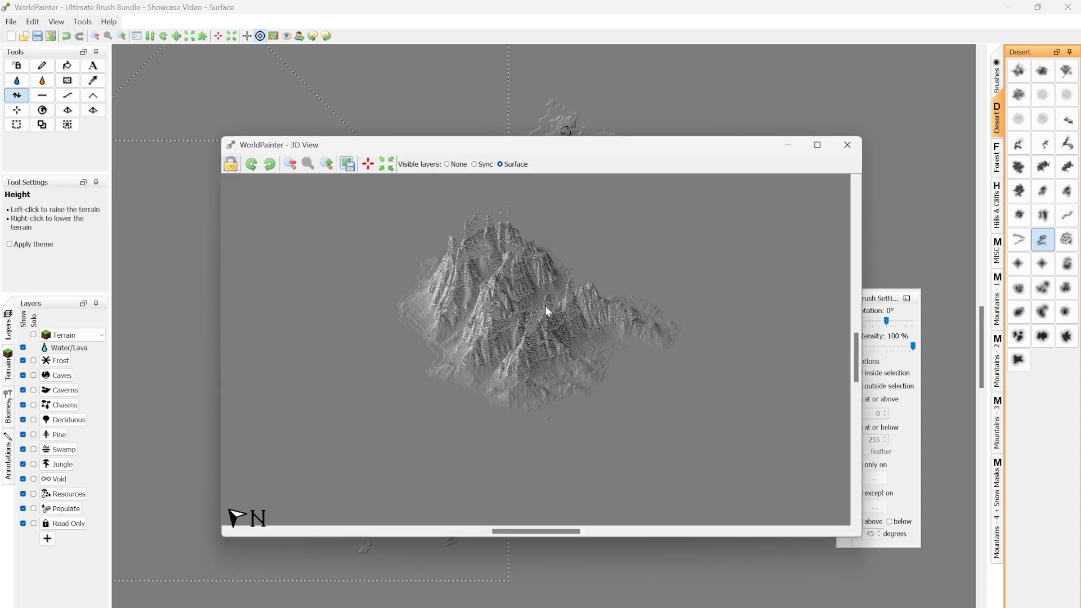
pyautogui.scroll(1, 544, 301)
pyautogui.scroll(1, 568, 325)
pyautogui.scroll(1, 581, 336)
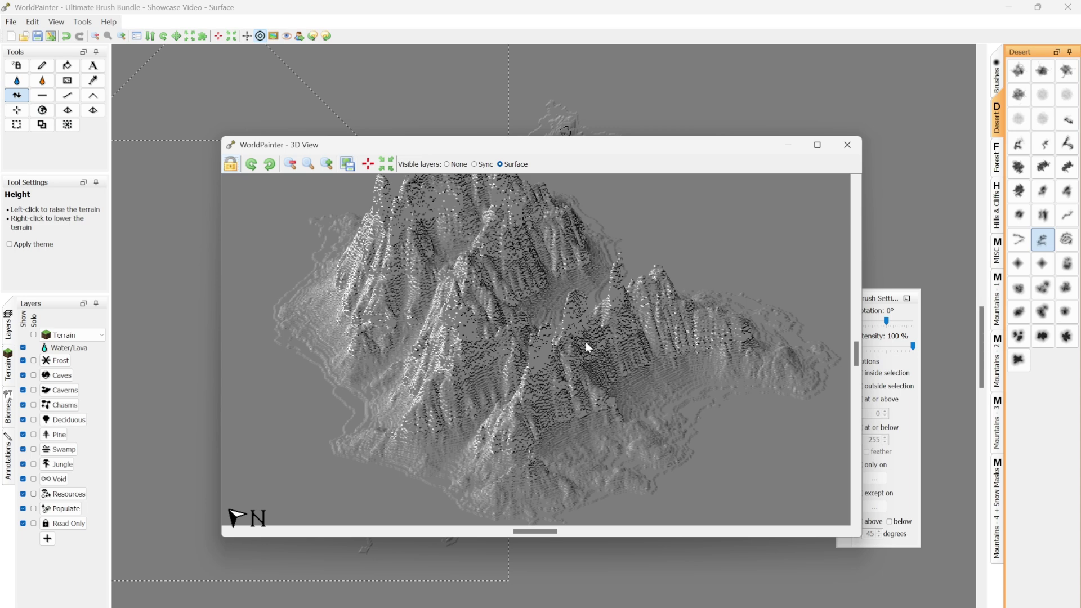
pyautogui.moveTo(637, 289); pyautogui.dragTo(651, 342)
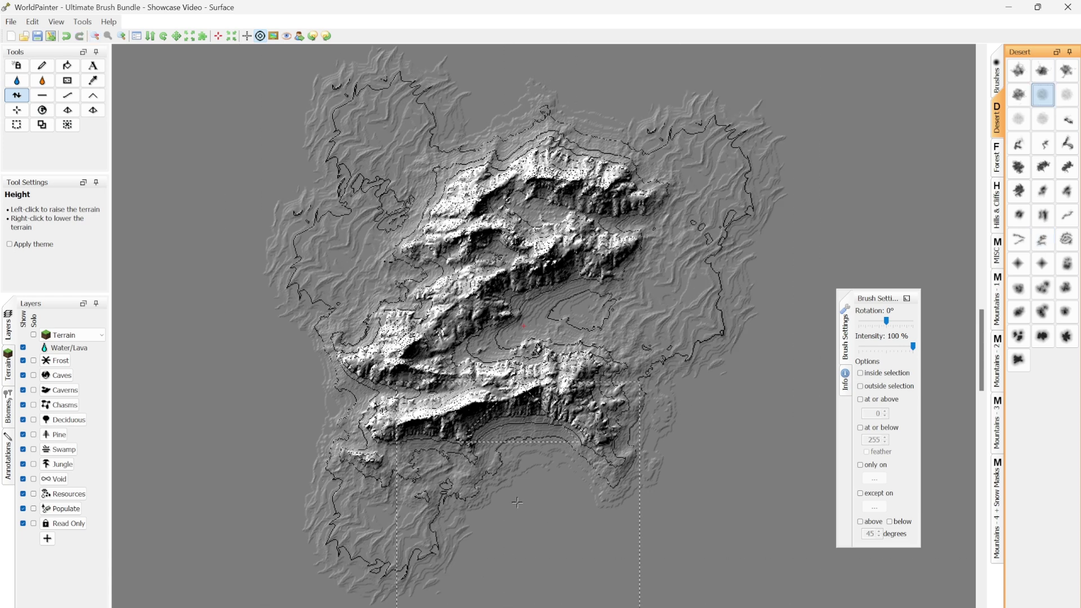
# Choose a broad soft round Desert brush for low hills around the mountains.
pyautogui.click(1045, 123)
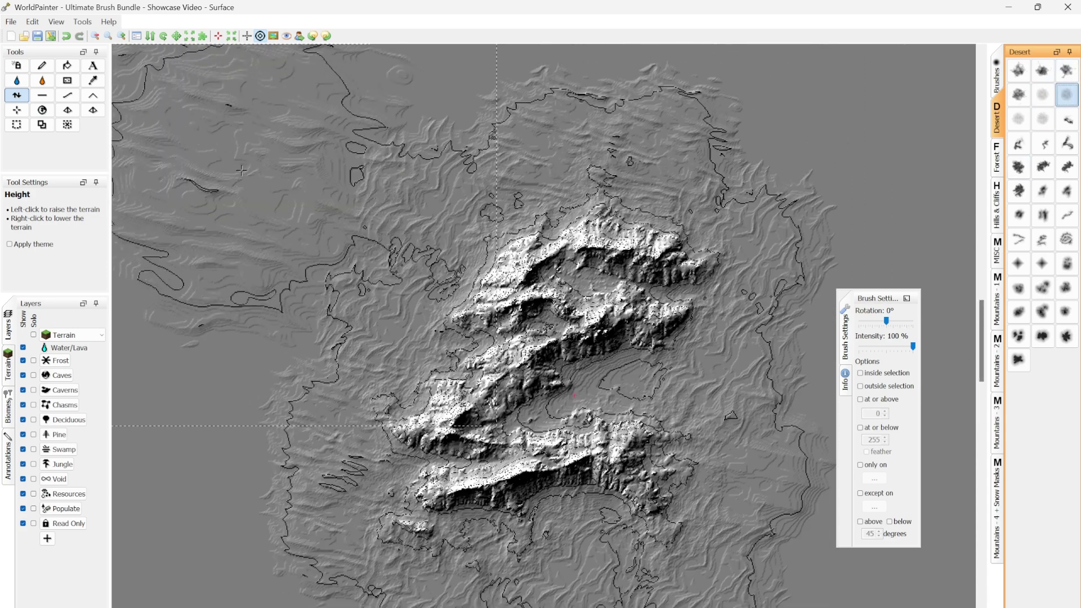
pyautogui.scroll(3, 816, 85)
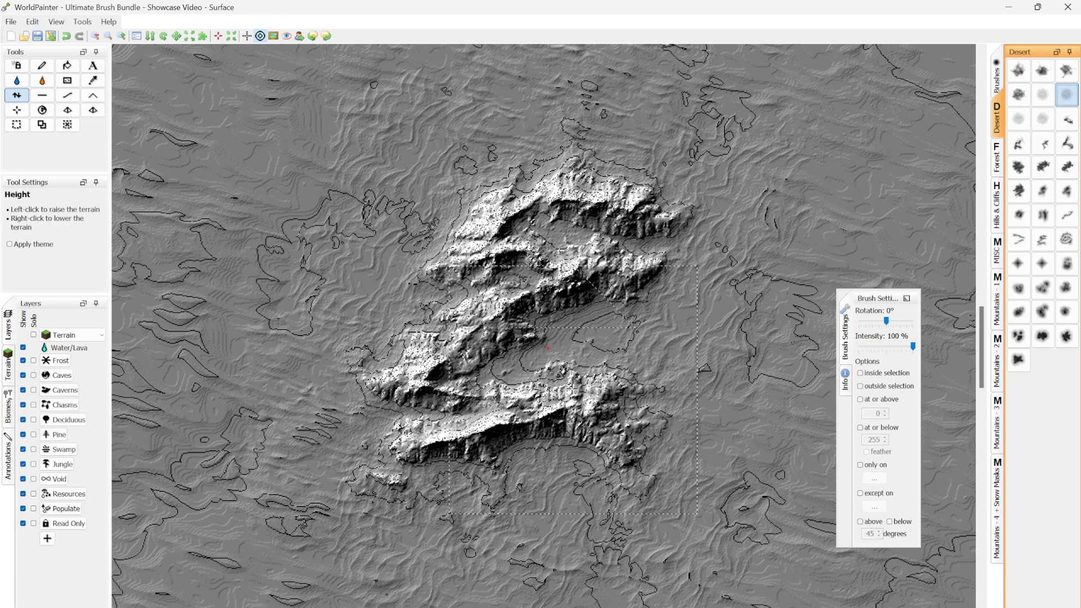
# Set the Spray Paint tool to orange sand at 100% intensity with a Constant Circle brush.
pyautogui.click(17, 66)
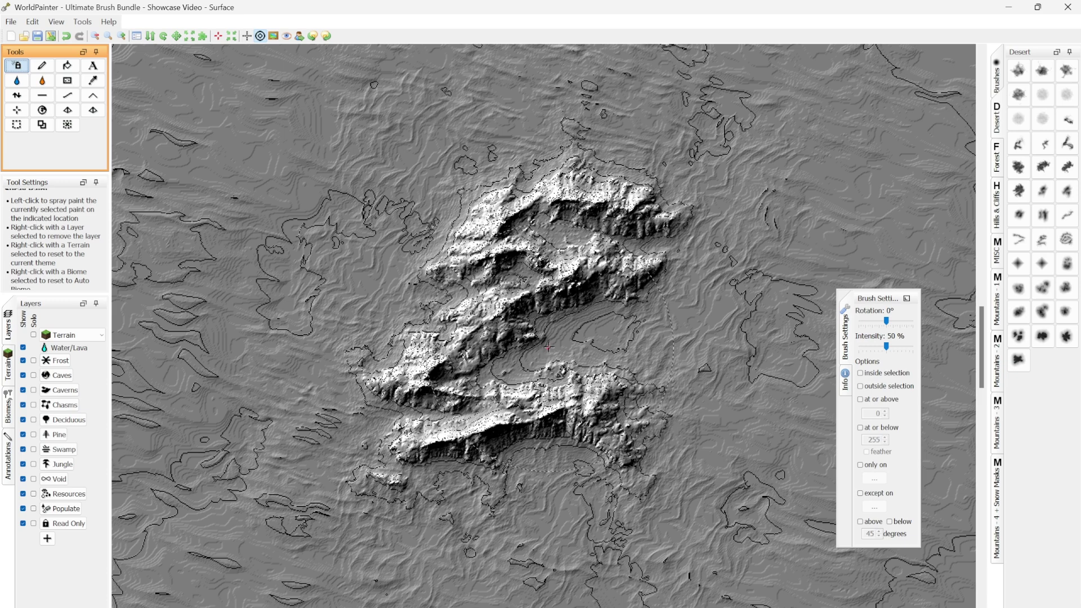
pyautogui.click(8, 365)
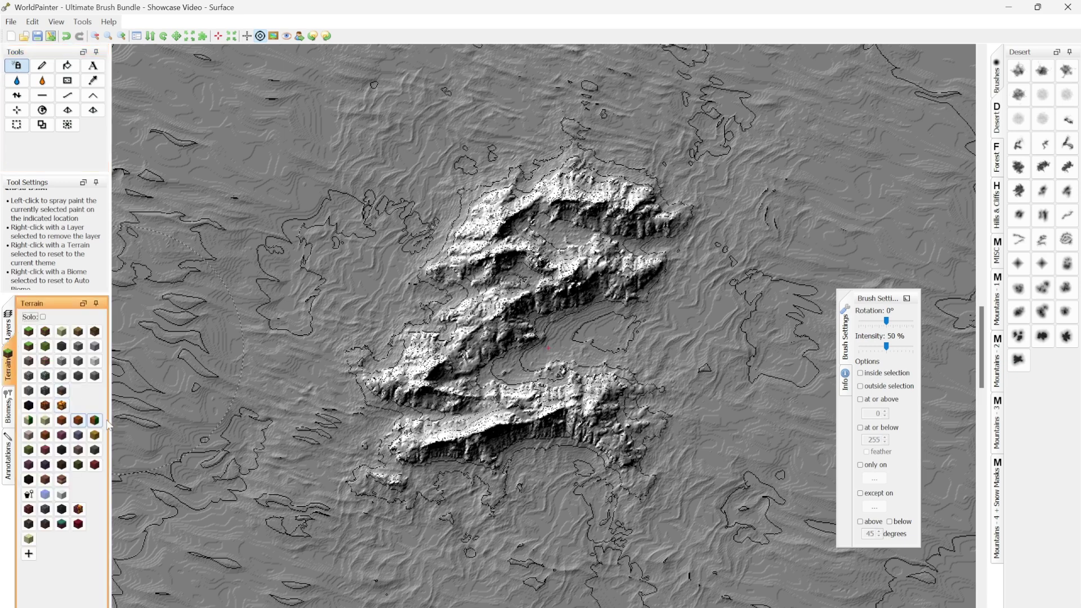
pyautogui.click(97, 425)
pyautogui.press('0')
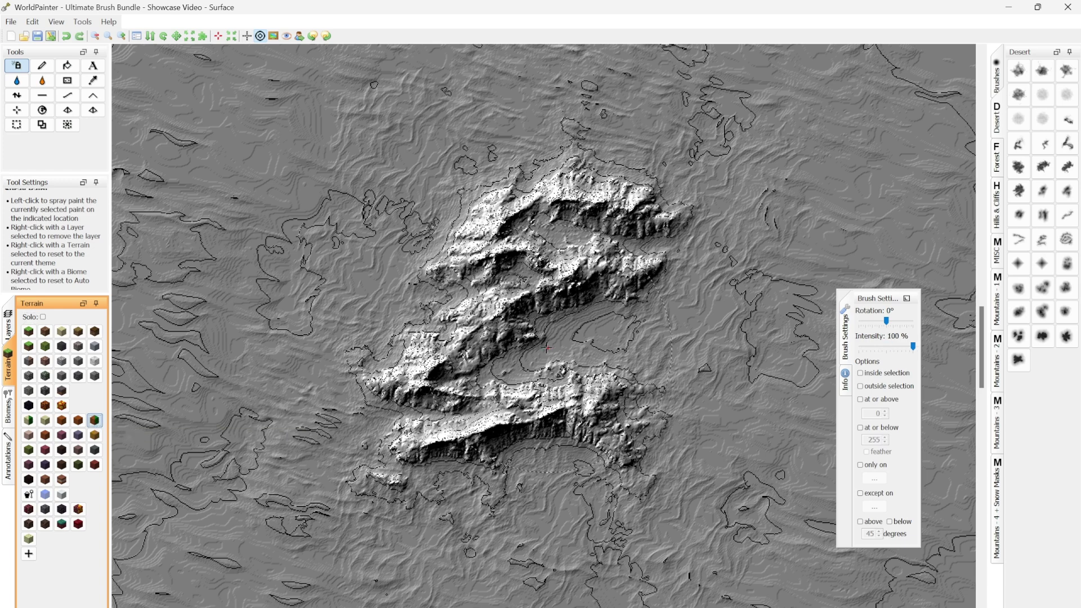
pyautogui.click(997, 75)
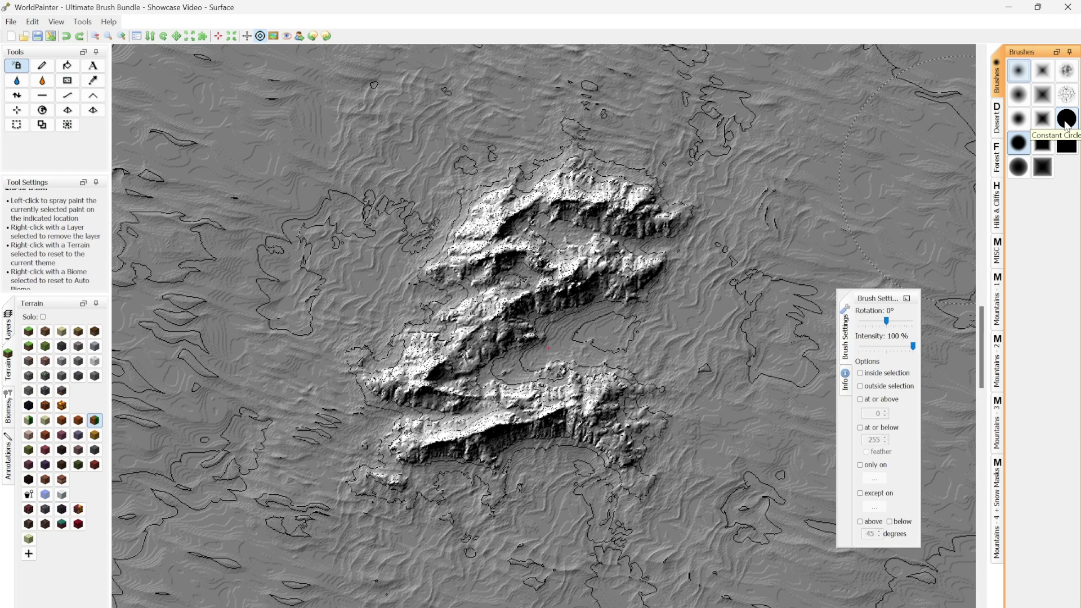
pyautogui.click(1066, 121)
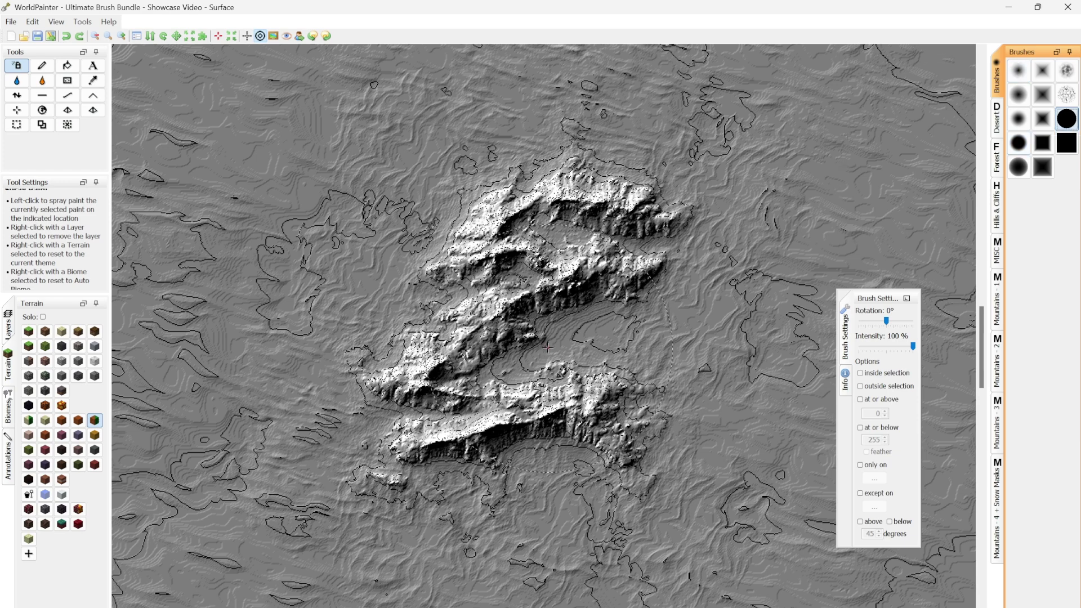
# Paint orange sand across the whole island, then select the Mesa terrain swatch.
pyautogui.moveTo(548, 346)
pyautogui.mouseDown()
pyautogui.moveTo(629, 601)
pyautogui.moveTo(547, 346)
pyautogui.mouseUp()
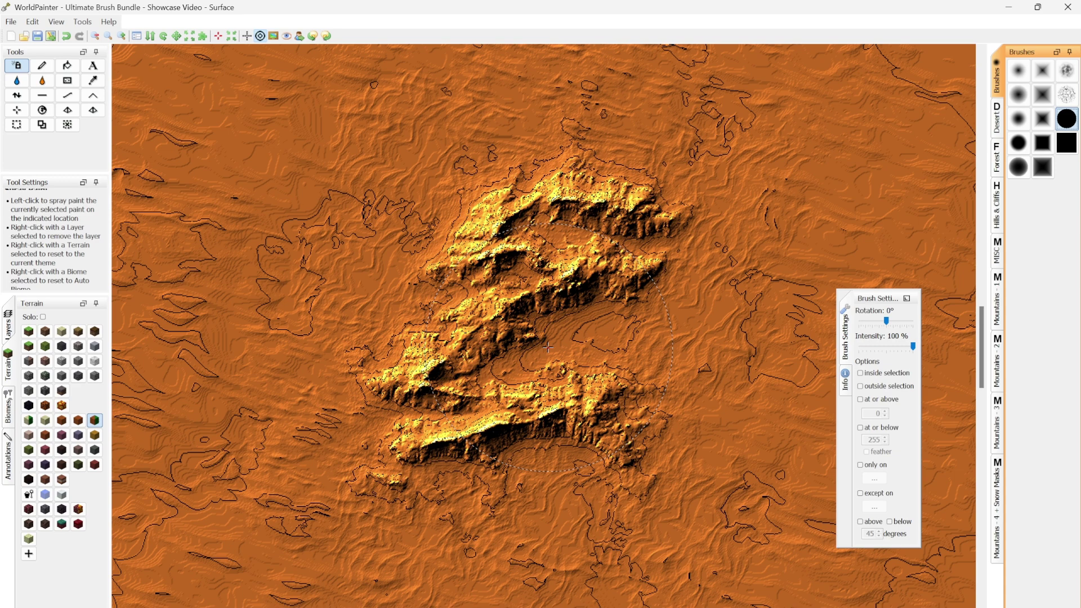
pyautogui.click(62, 479)
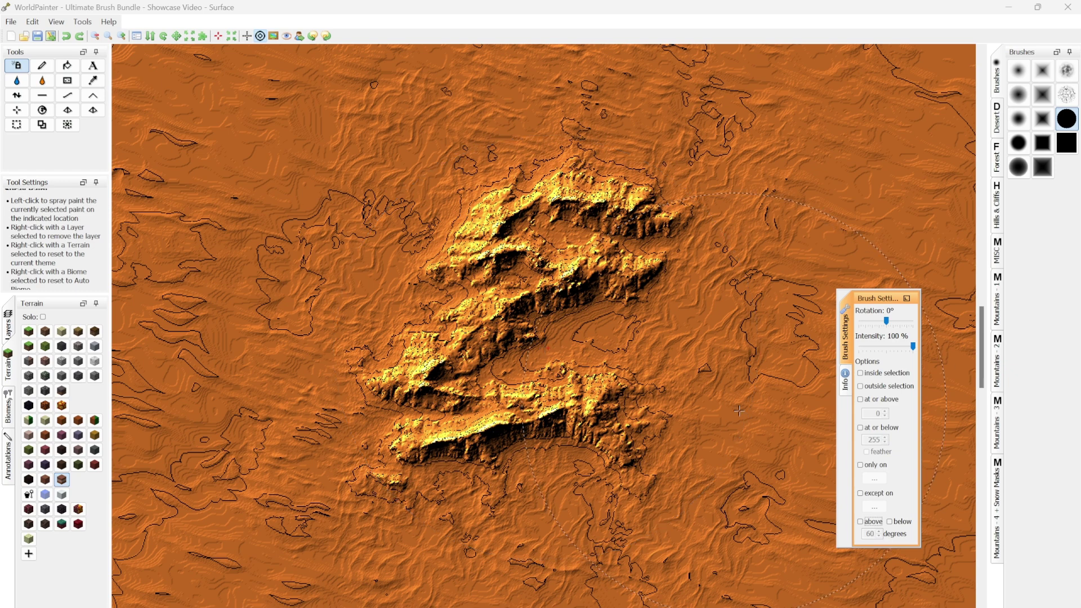
# Limit Mesa painting to slopes above 60 degrees and export as a new Minecraft map.
pyautogui.click(860, 523)
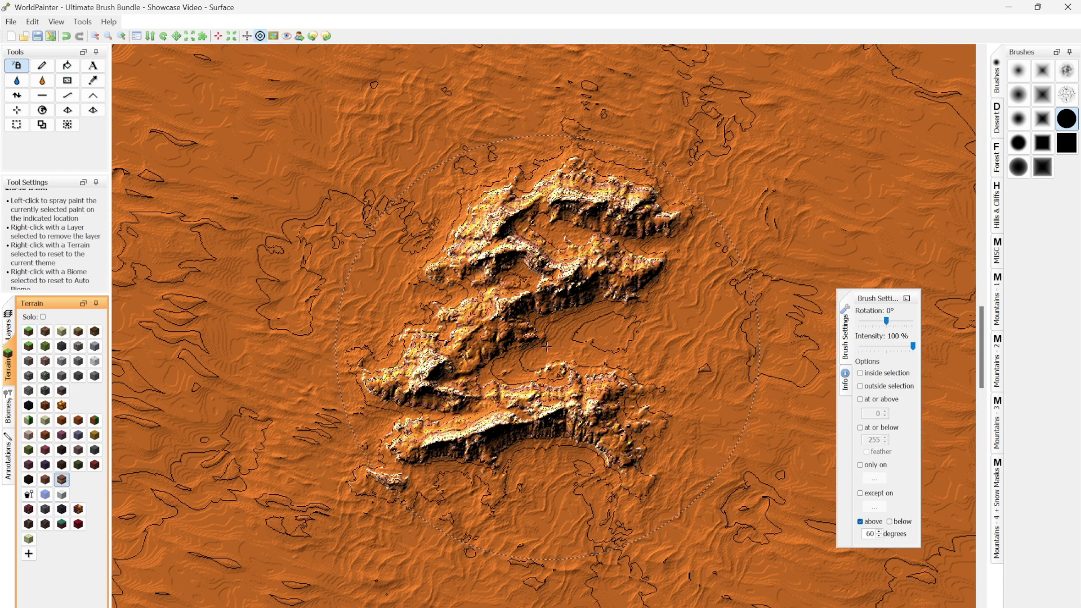
pyautogui.click(12, 21)
pyautogui.moveTo(34, 125)
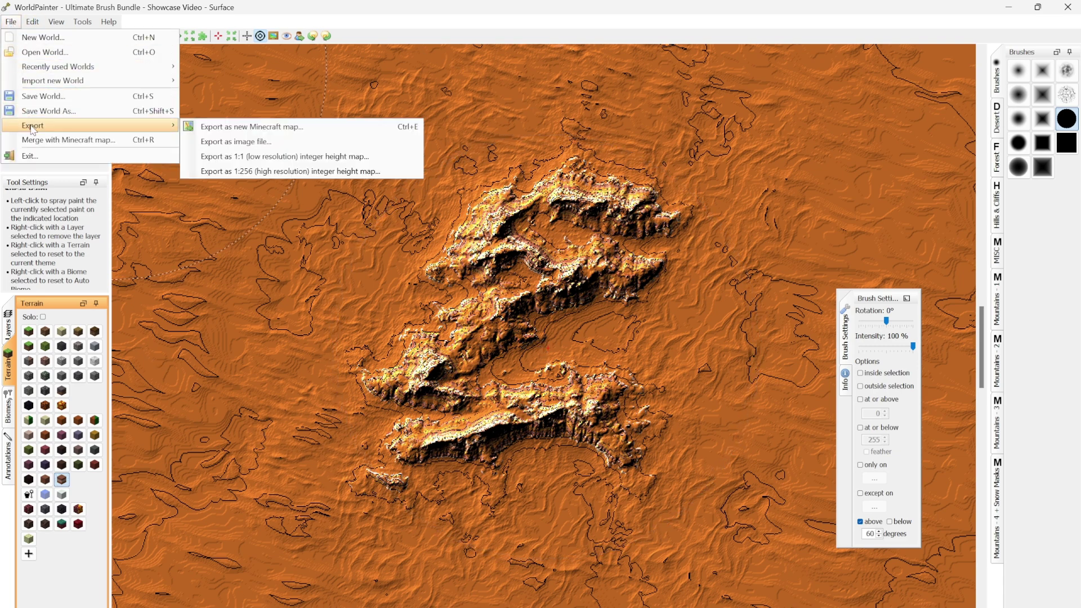
pyautogui.click(259, 126)
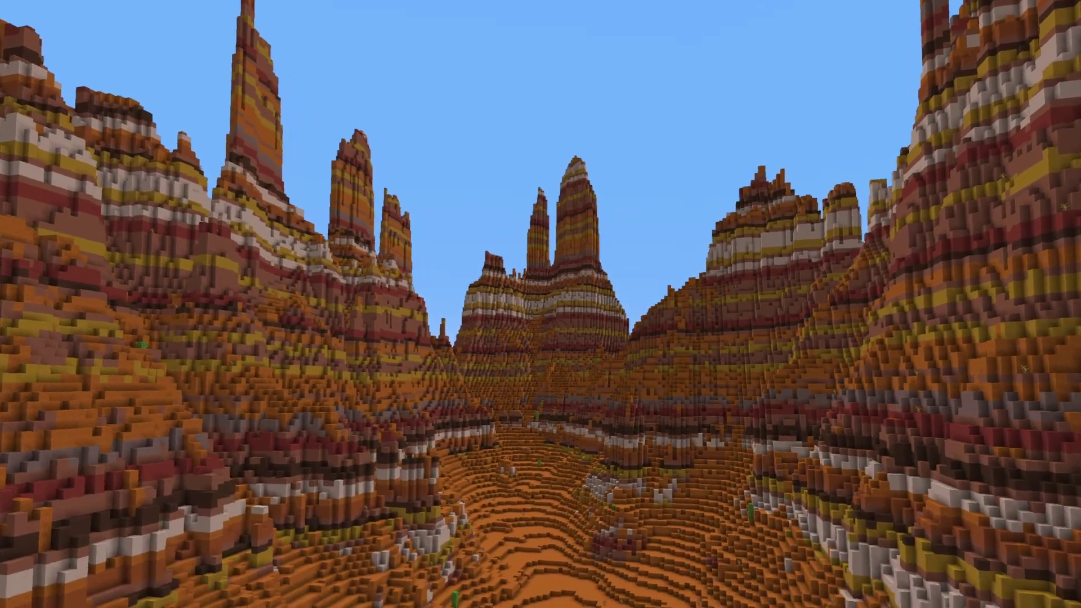